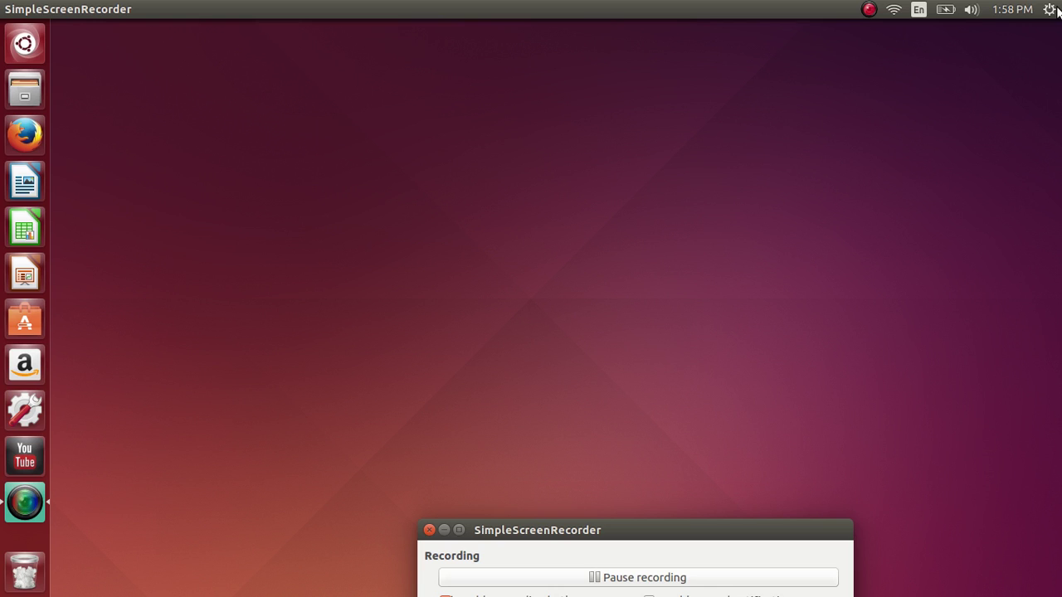
# Open the gear menu showing About This Computer, System Settings, Log Out and Shut Down
pyautogui.click(1050, 9)
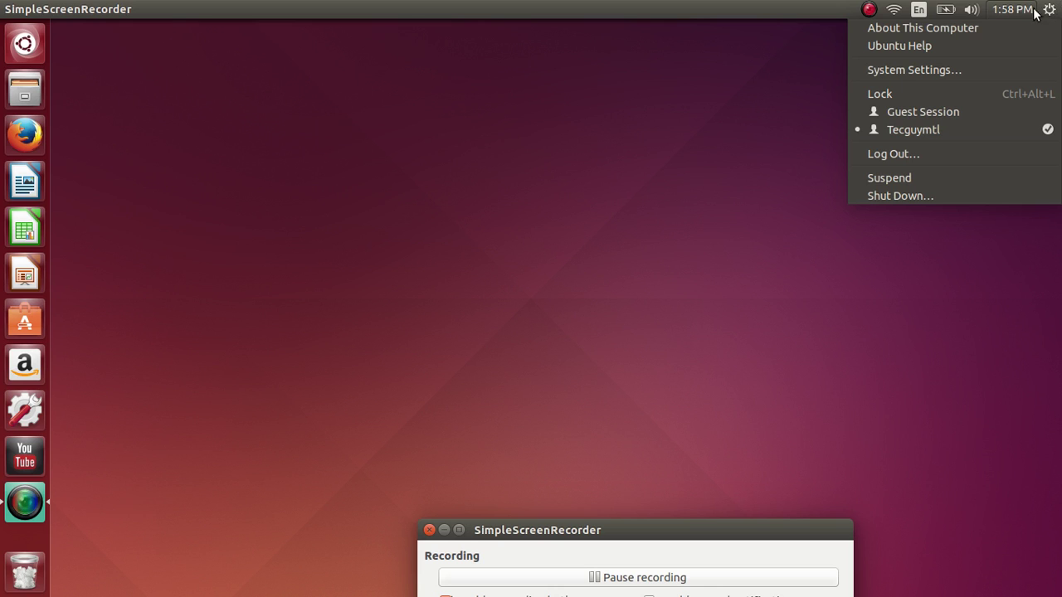
# Move across the panel indicators to reveal the 'En' keyboard menu and then the Wi-Fi network menu
pyautogui.moveTo(1010, 11)
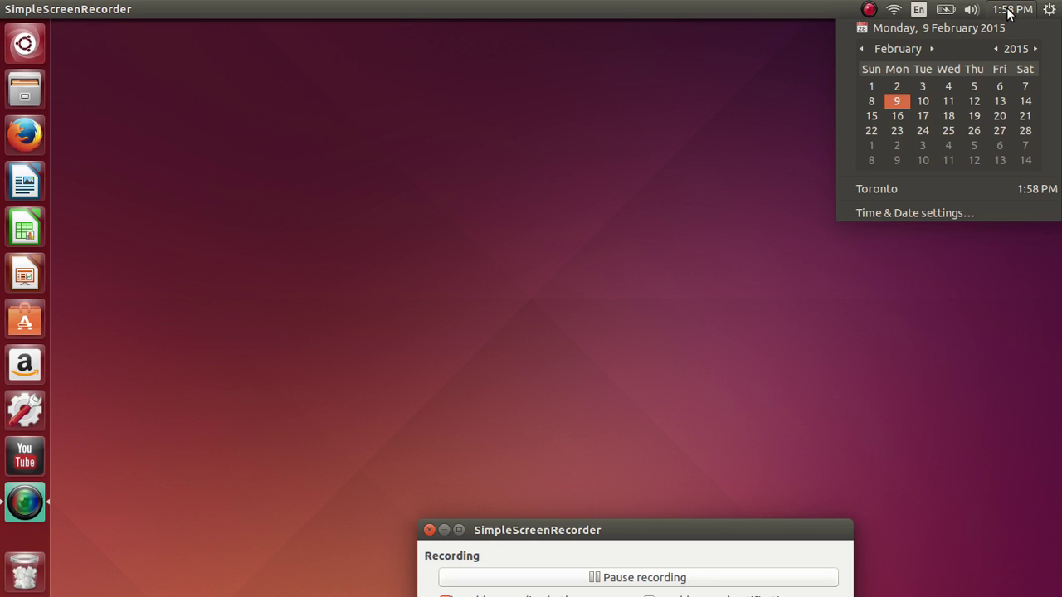
pyautogui.moveTo(971, 11)
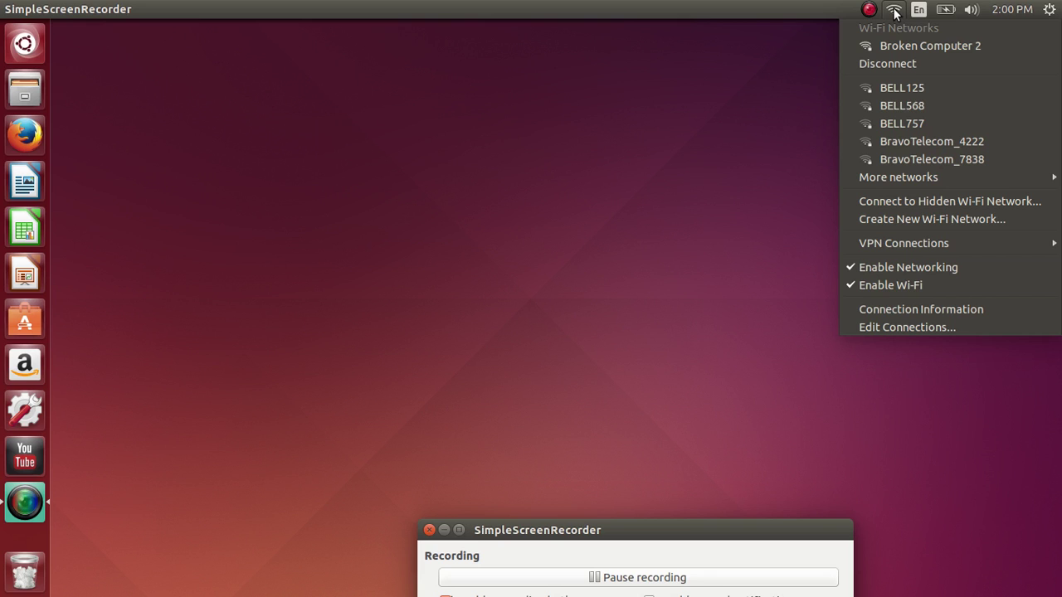
# Show the SimpleScreenRecorder indicator menu with its pause, cancel and save recording options
pyautogui.moveTo(866, 10)
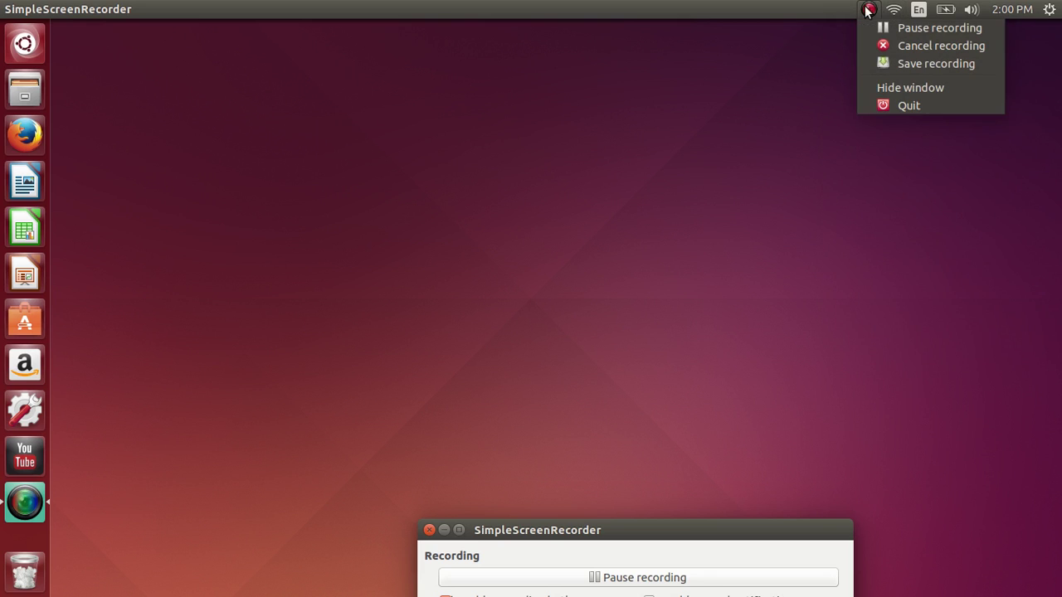
# Close the screen recorder's indicator menu and shift focus away from the recorder window
pyautogui.click(809, 11)
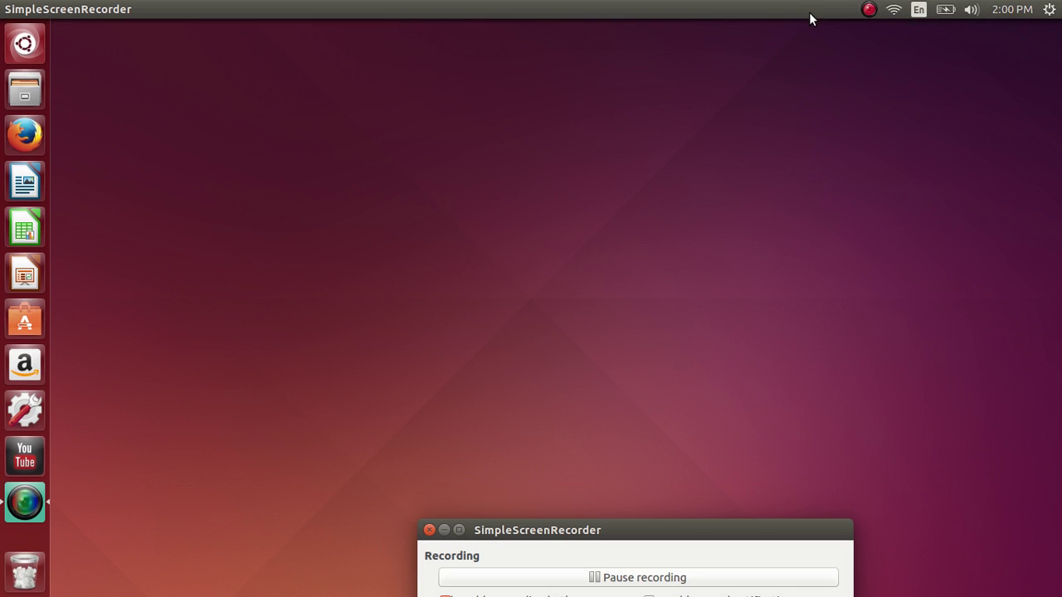
pyautogui.click(224, 104)
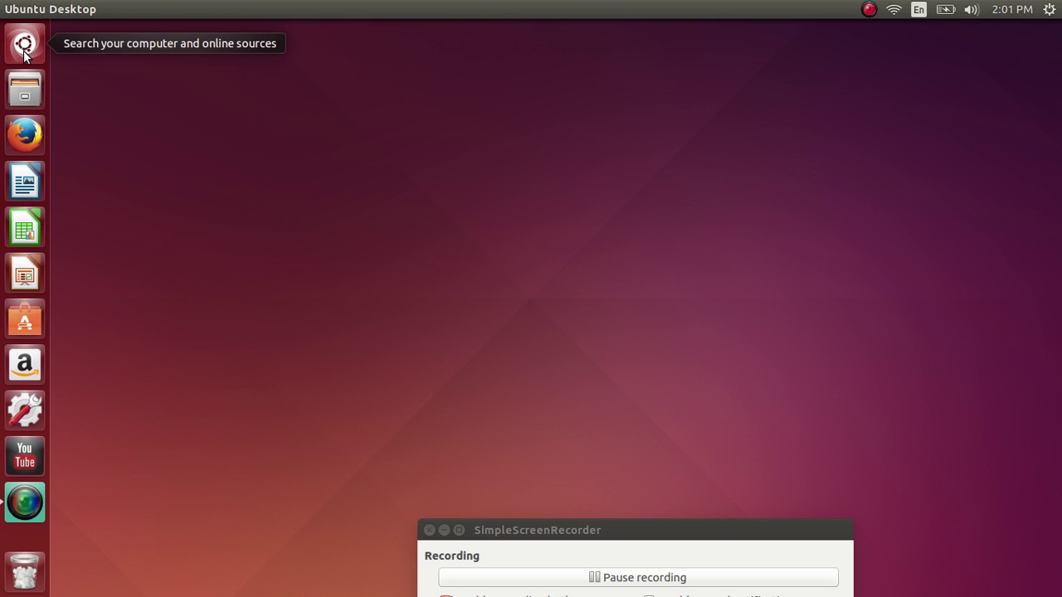
# Open the Dash, search 'google', then erase it to list Terminal, Text Editor and Calculator
pyautogui.click(25, 50)
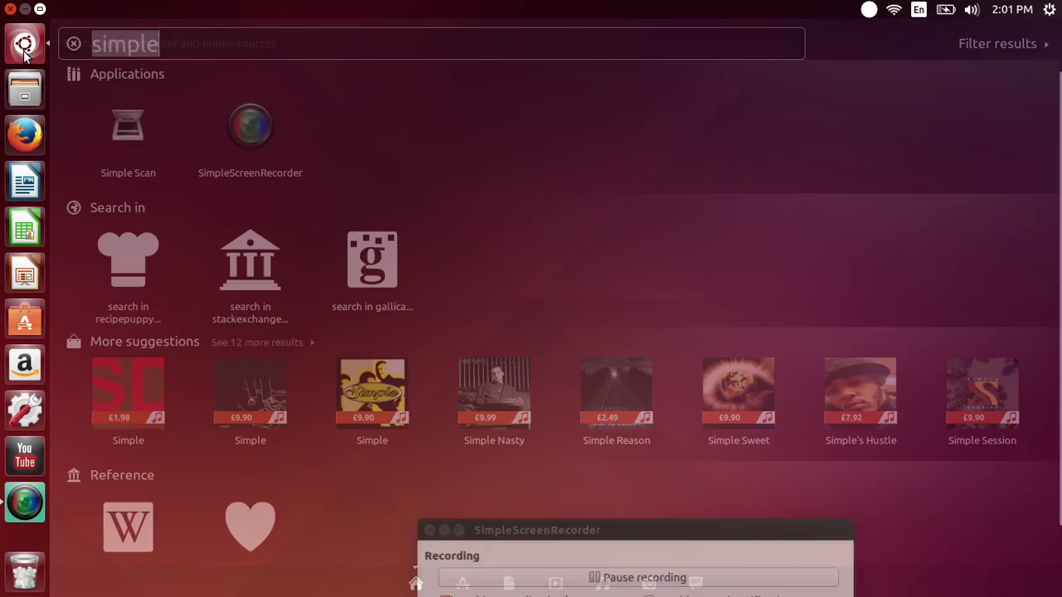
pyautogui.write('google')
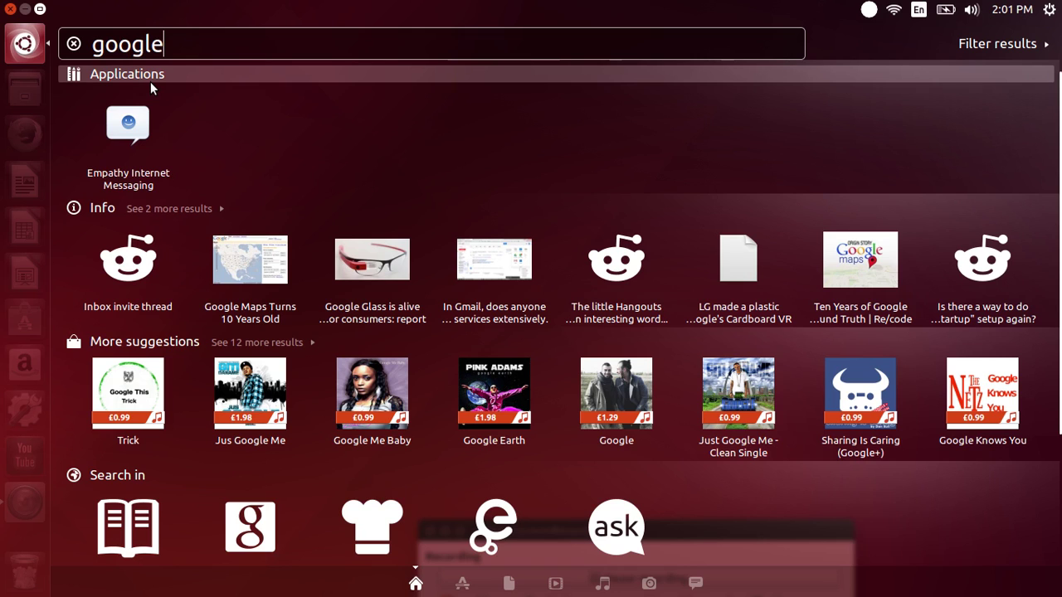
pyautogui.press('BackSpace')
pyautogui.press('BackSpace')
pyautogui.press('BackSpace')
pyautogui.press('BackSpace')
pyautogui.press('BackSpace')
pyautogui.press('BackSpace')
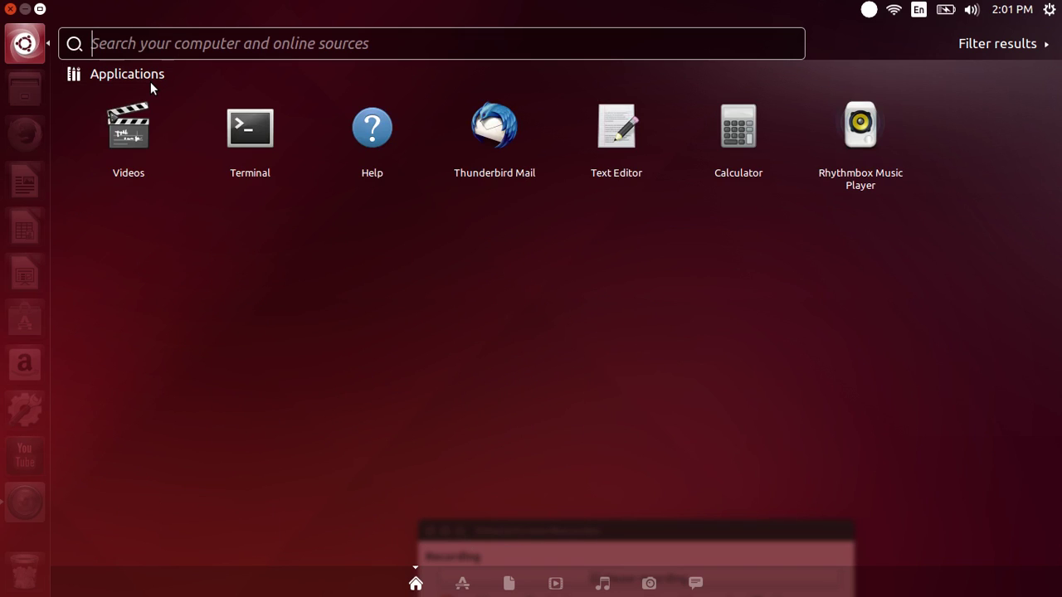
# Dismiss the Dash with the Ubuntu button, leaving only the launcher and recorder window
pyautogui.click(18, 46)
pyautogui.click(18, 46)
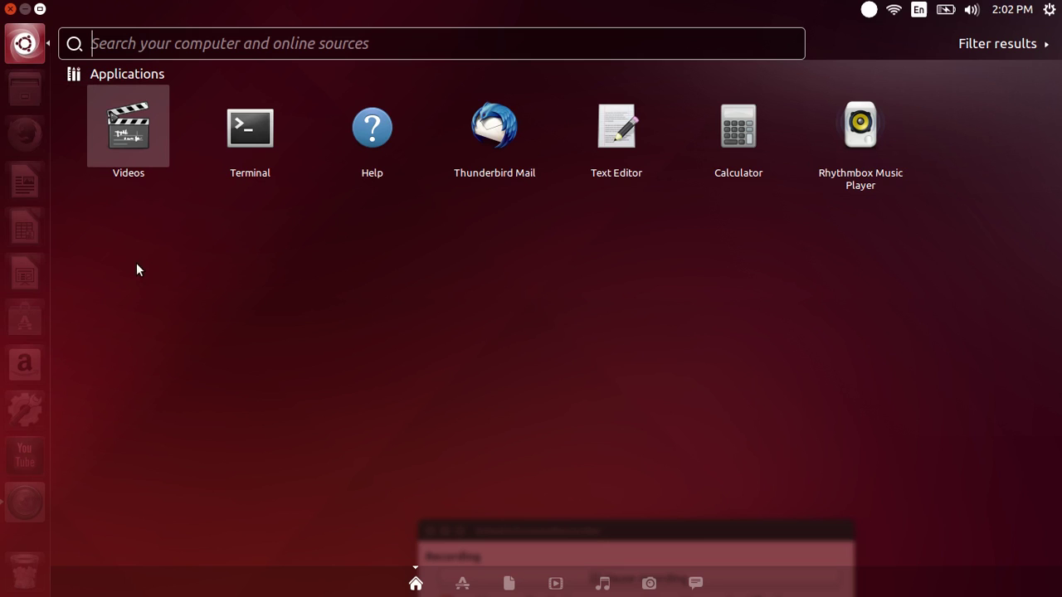
pyautogui.click(24, 43)
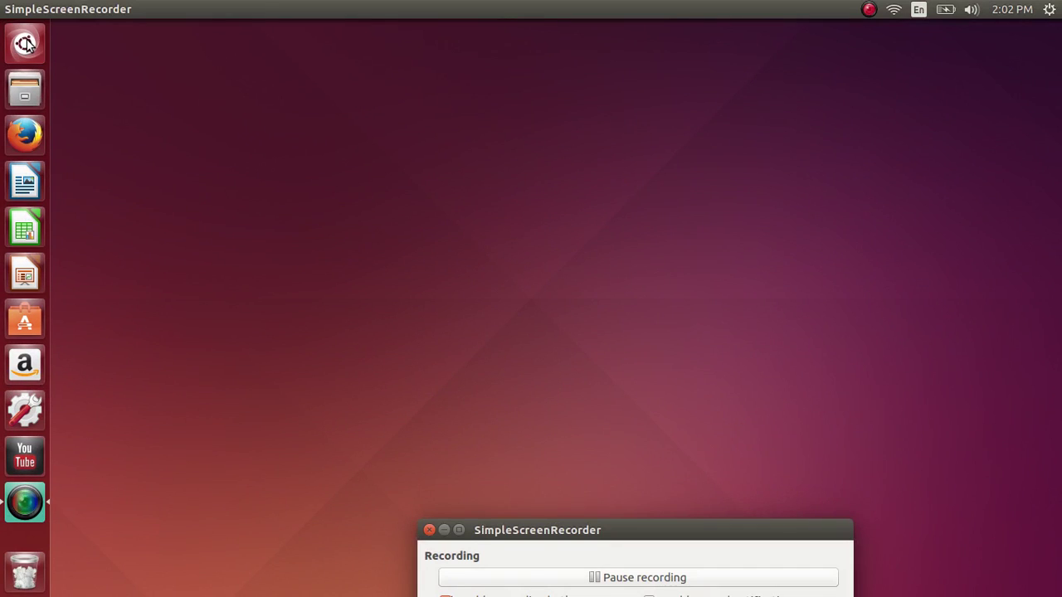
# Launch Files and show the Computer location with bin, boot, home and usr folders
pyautogui.click(23, 91)
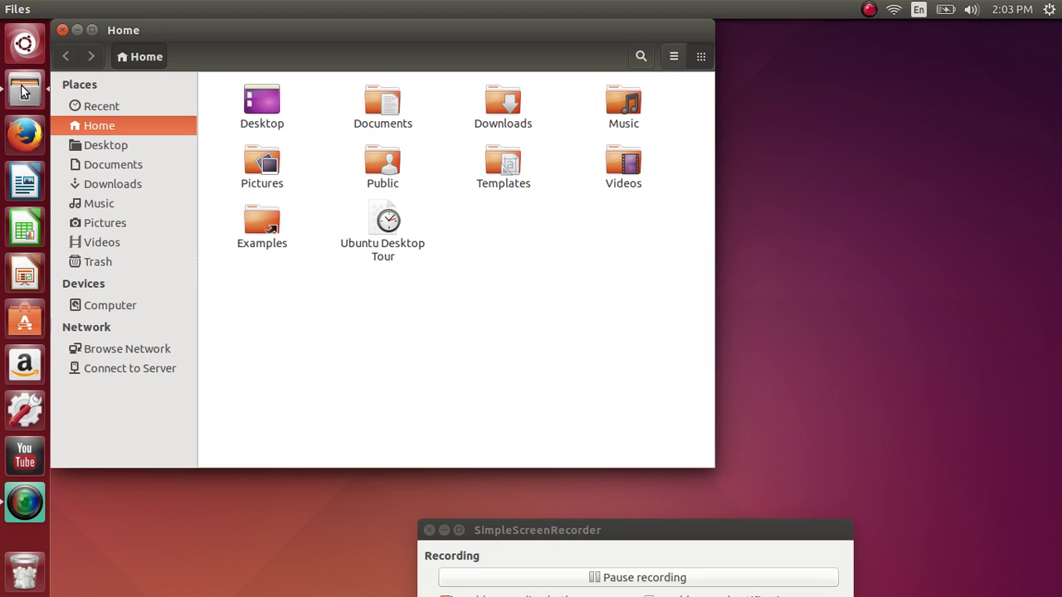
pyautogui.click(23, 91)
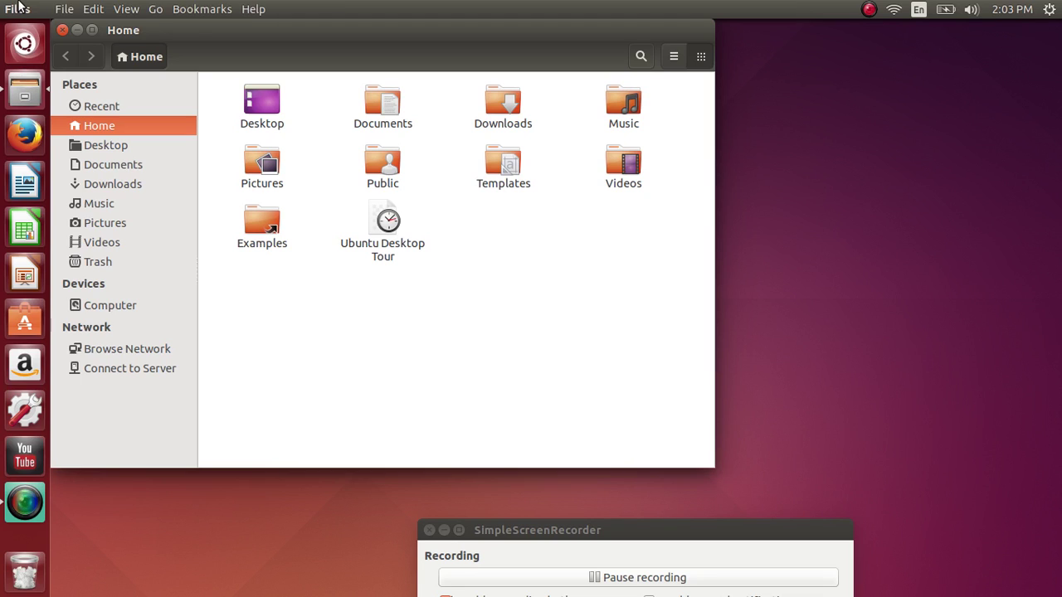
pyautogui.click(124, 305)
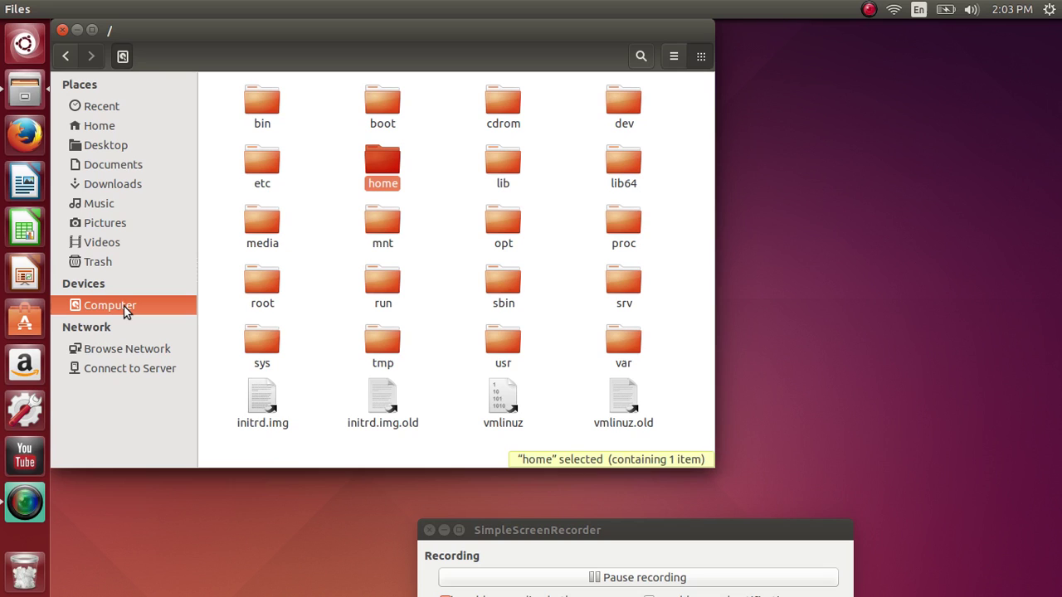
# Show the Network location, then open and cancel the Connect to Server dialog
pyautogui.click(119, 352)
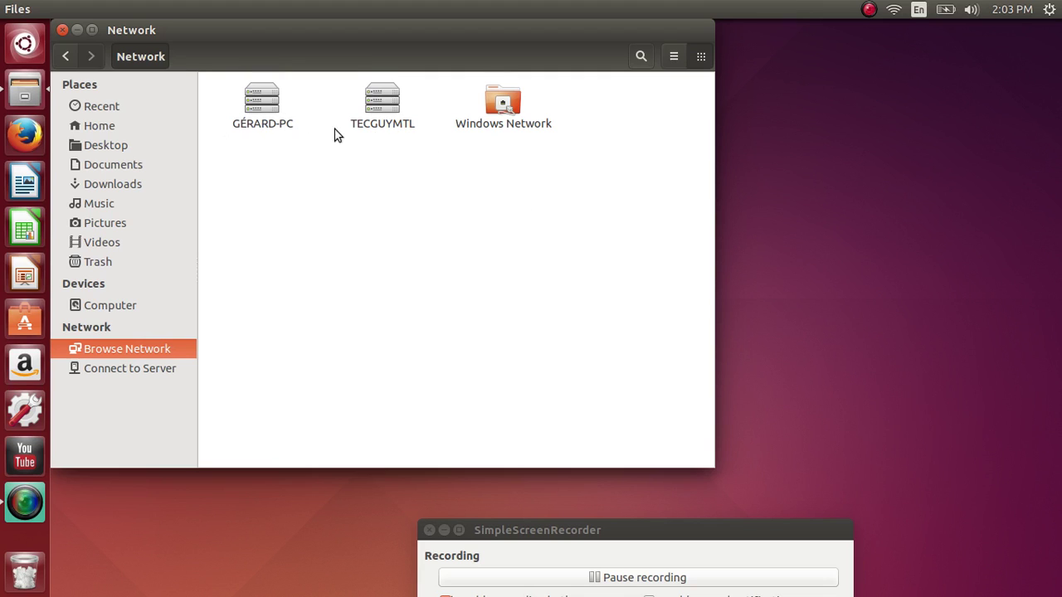
pyautogui.click(169, 375)
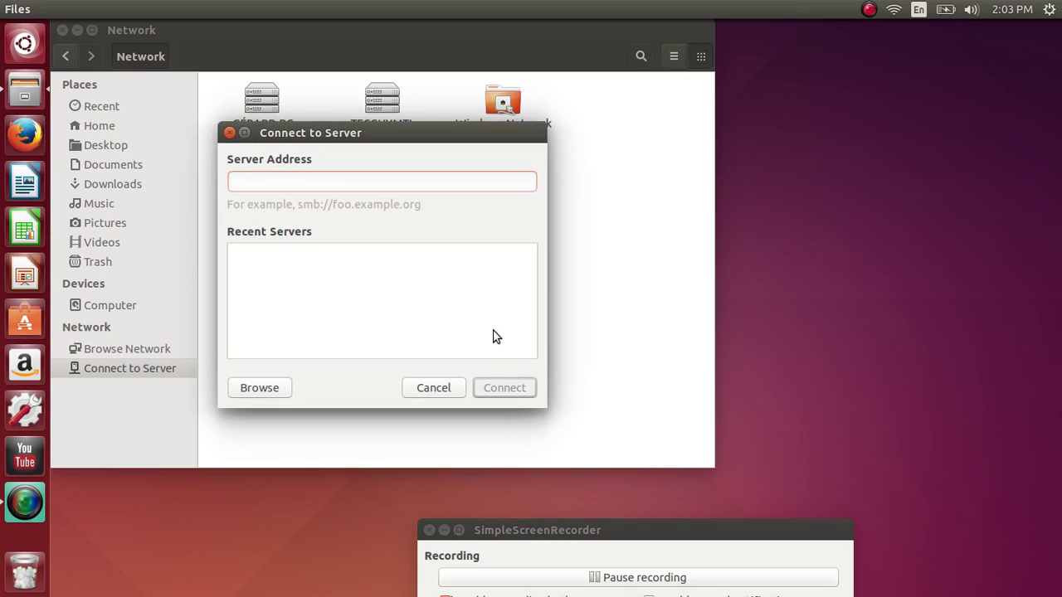
pyautogui.click(438, 388)
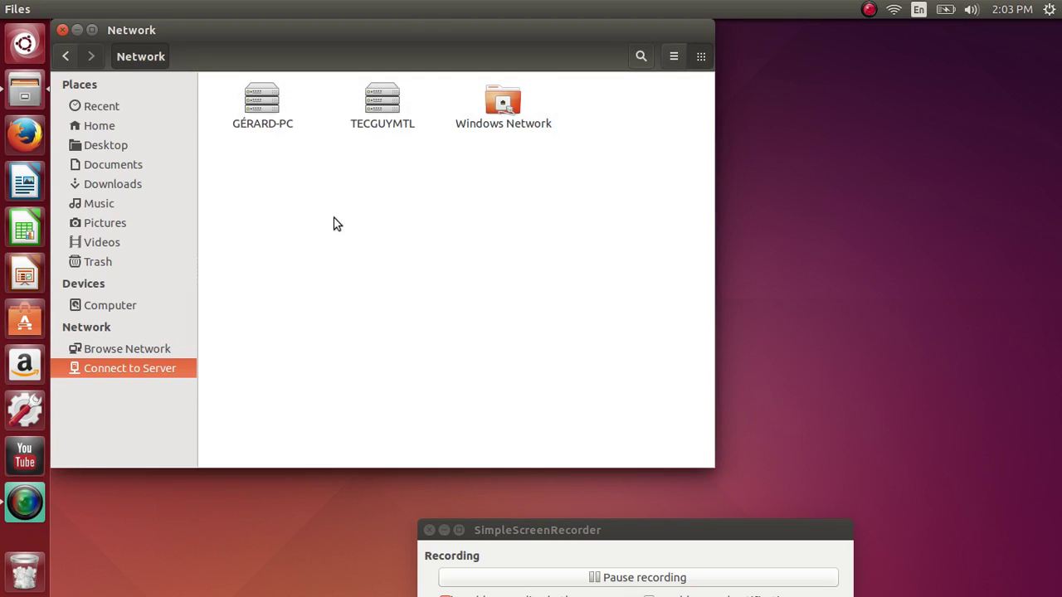
# Close Files, launch Firefox and load the Google Canada page at google.ca
pyautogui.click(63, 29)
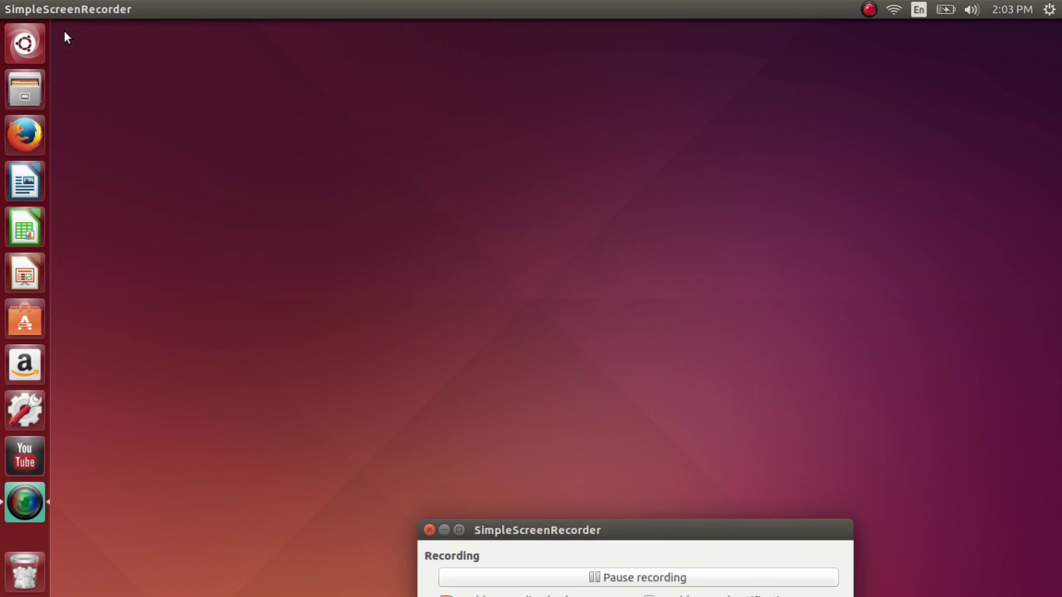
pyautogui.click(28, 146)
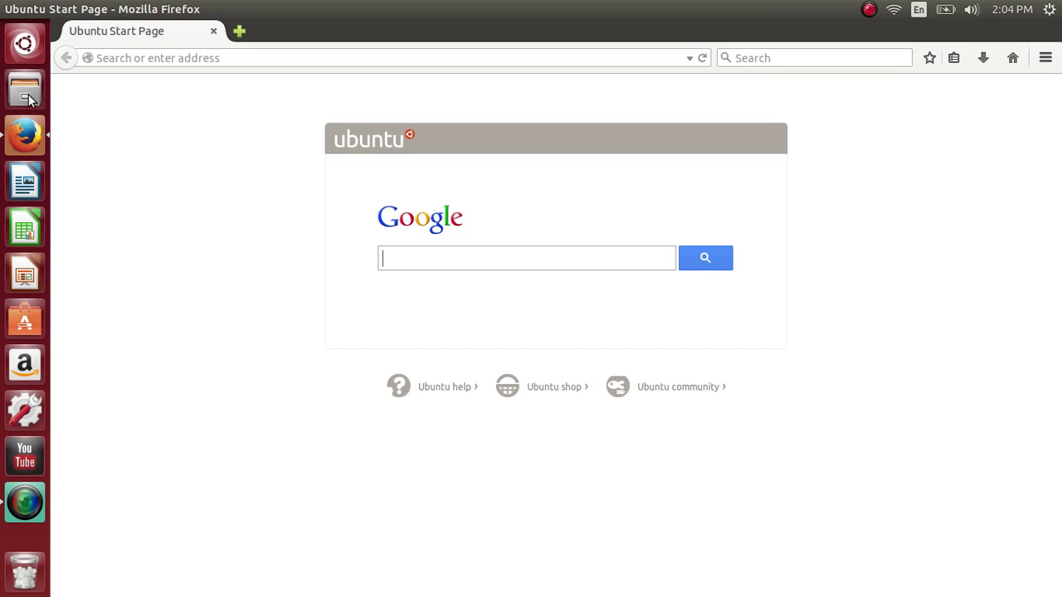
pyautogui.click(133, 59)
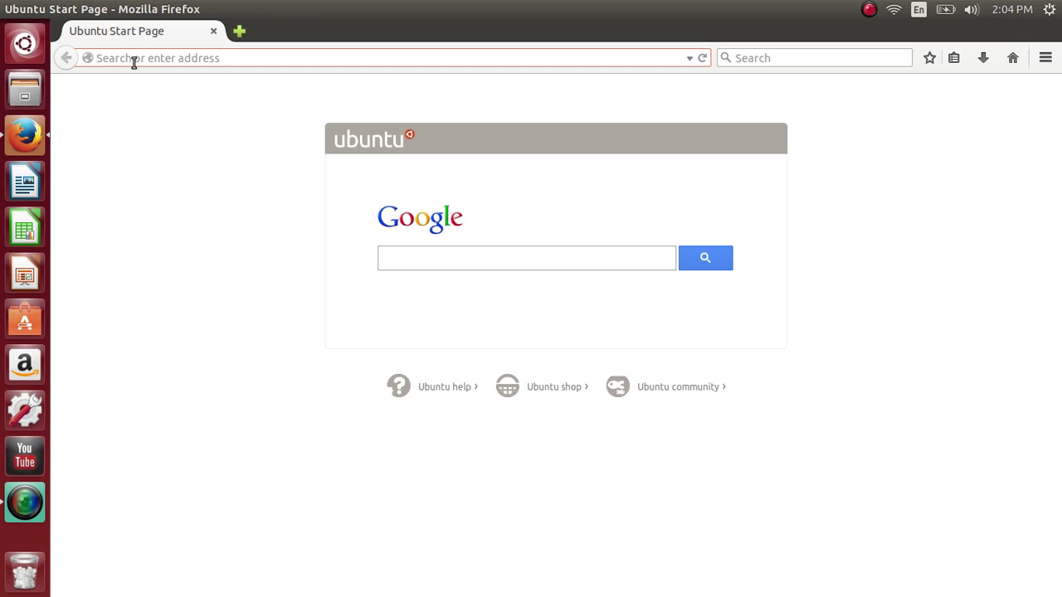
pyautogui.write('google.ca')
pyautogui.press('Return')
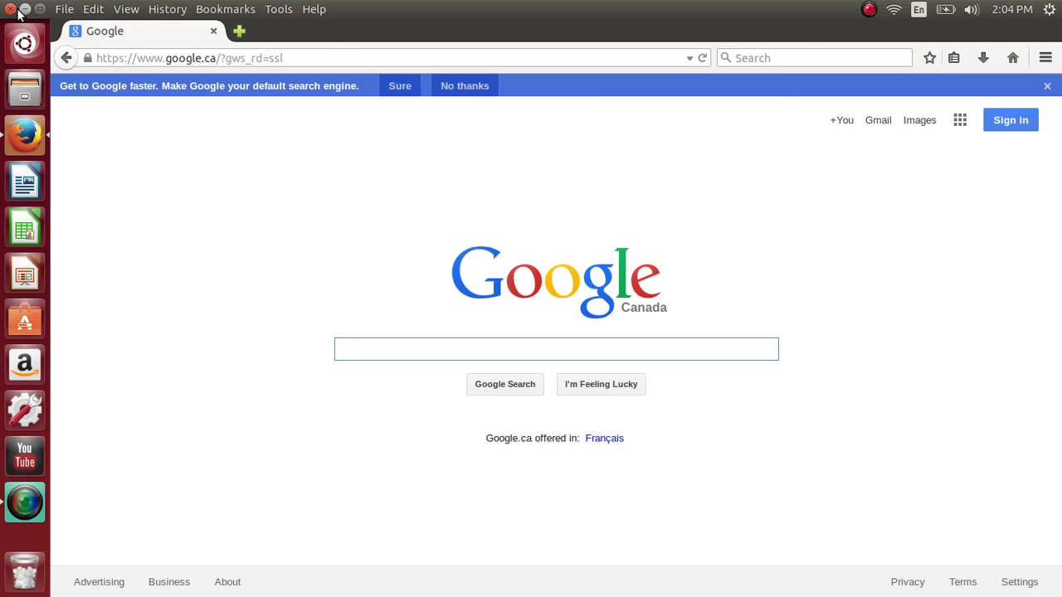
pyautogui.click(10, 10)
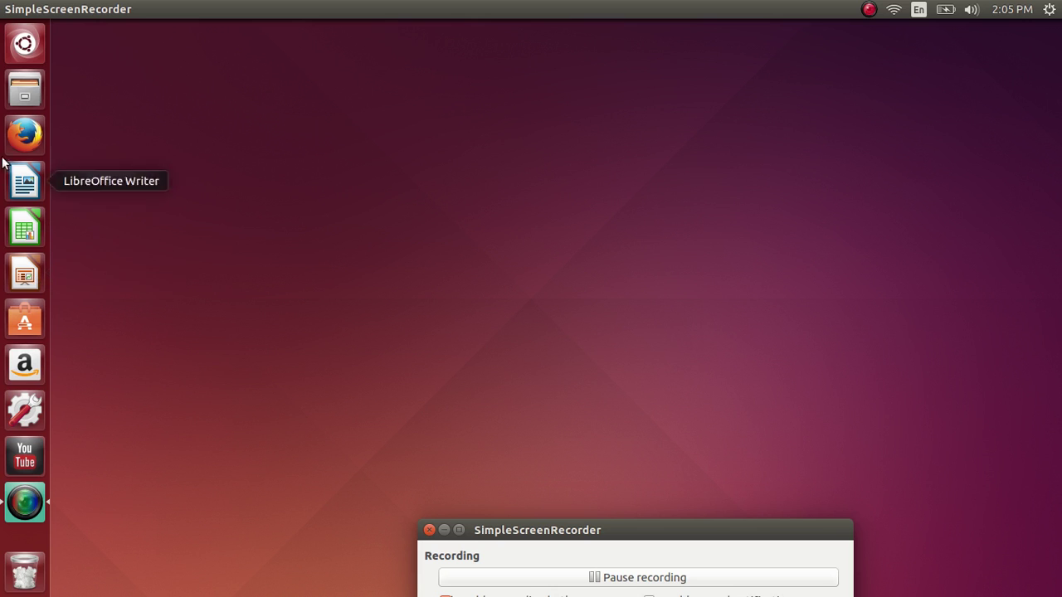
pyautogui.click(25, 176)
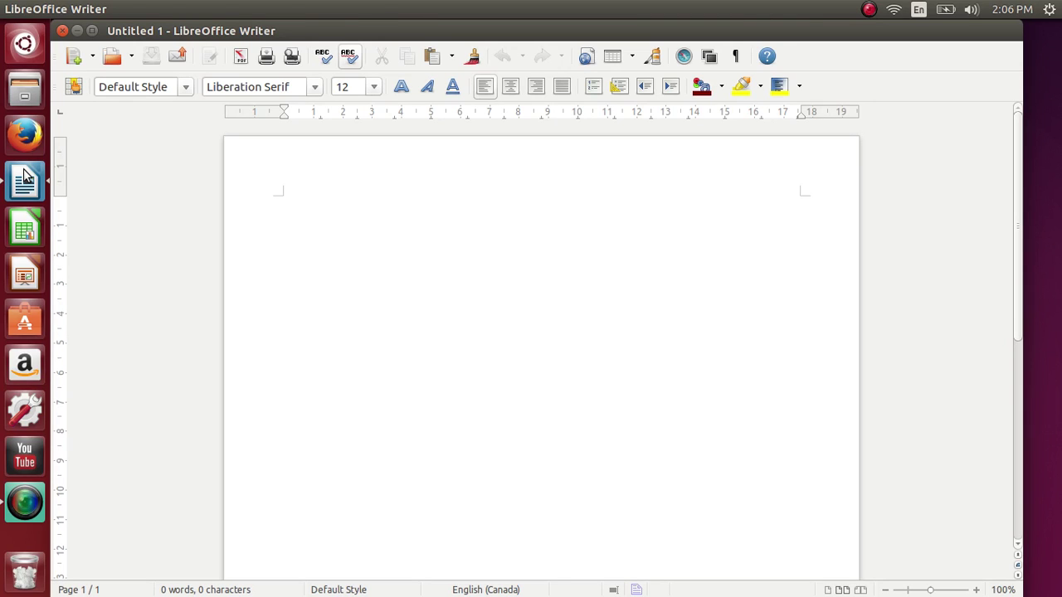
pyautogui.moveTo(2, 7)
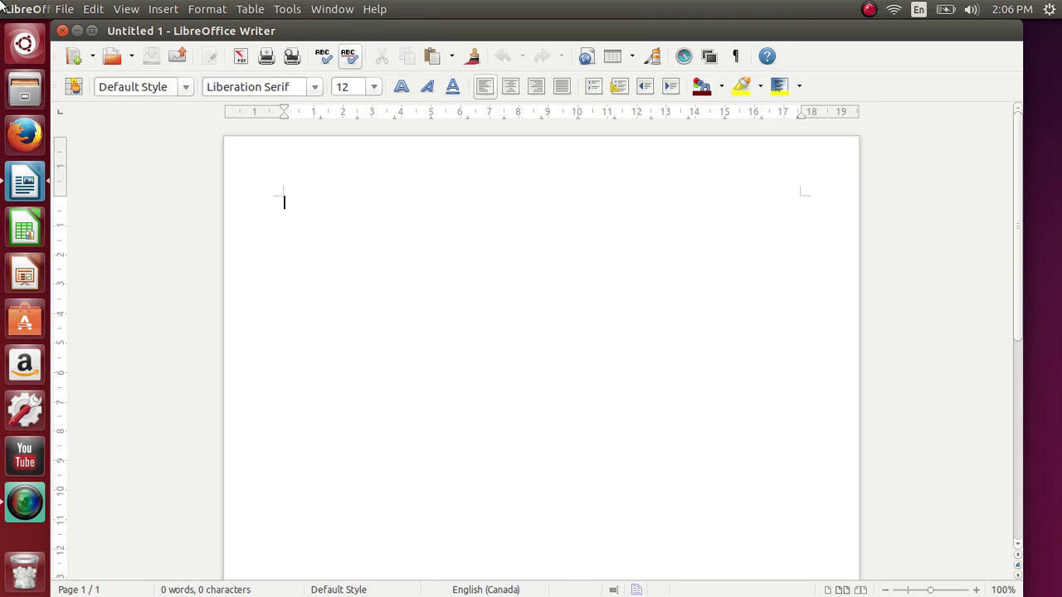
pyautogui.click(63, 31)
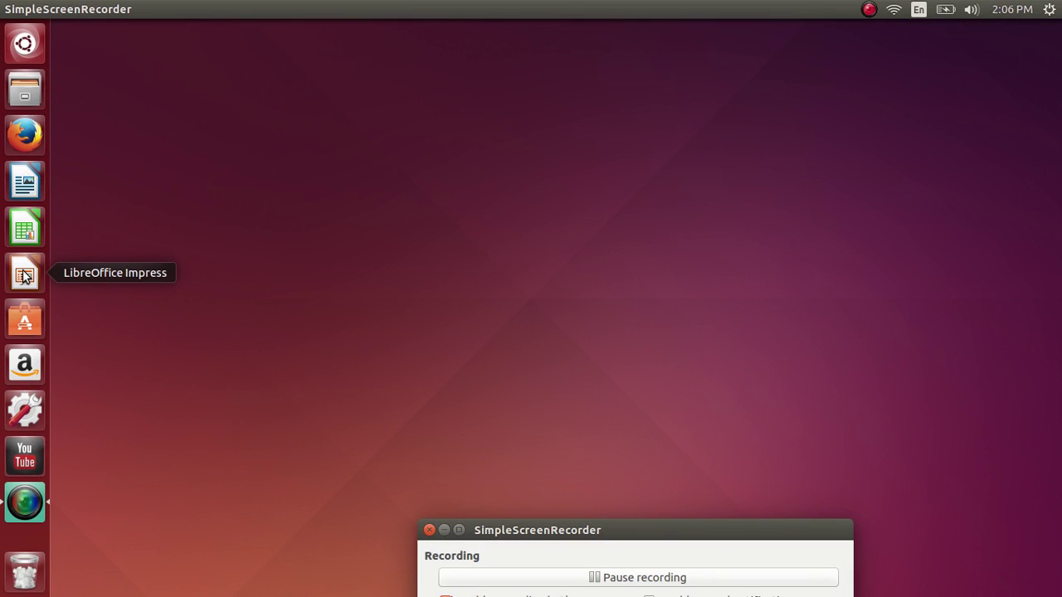
pyautogui.click(29, 322)
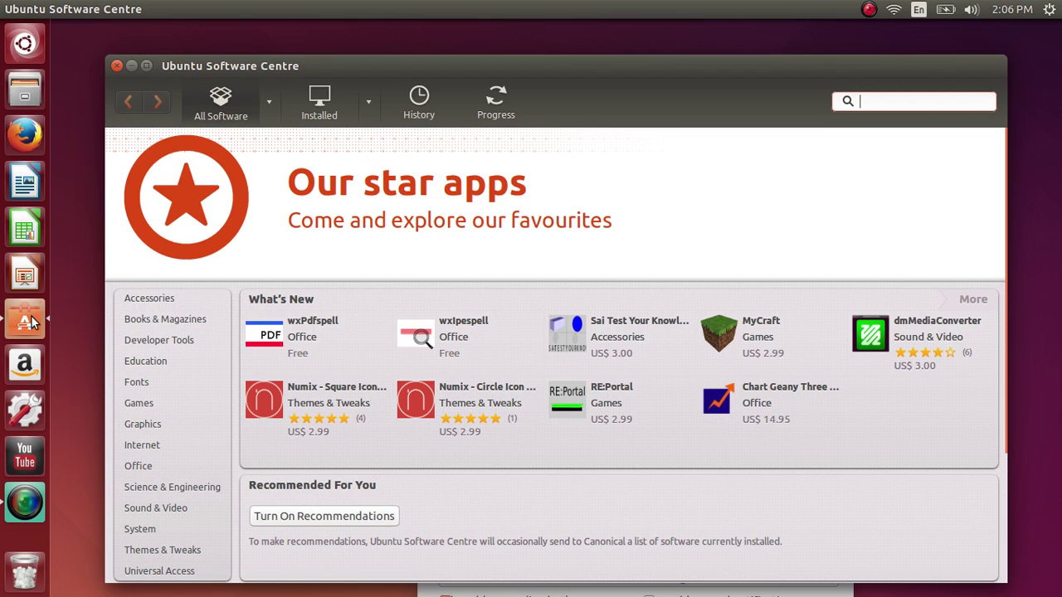
pyautogui.click(131, 67)
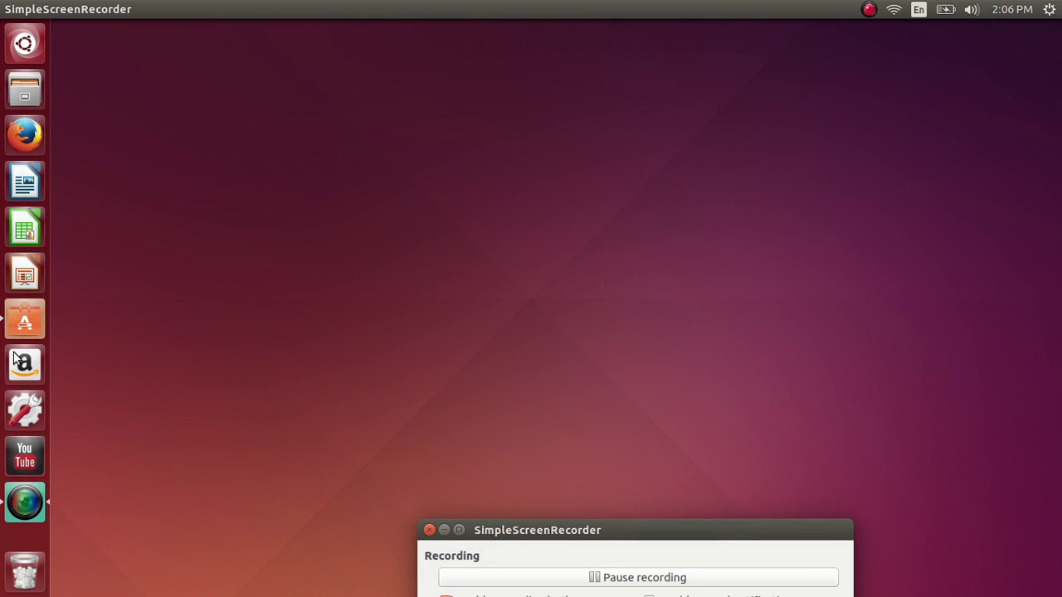
pyautogui.click(27, 322)
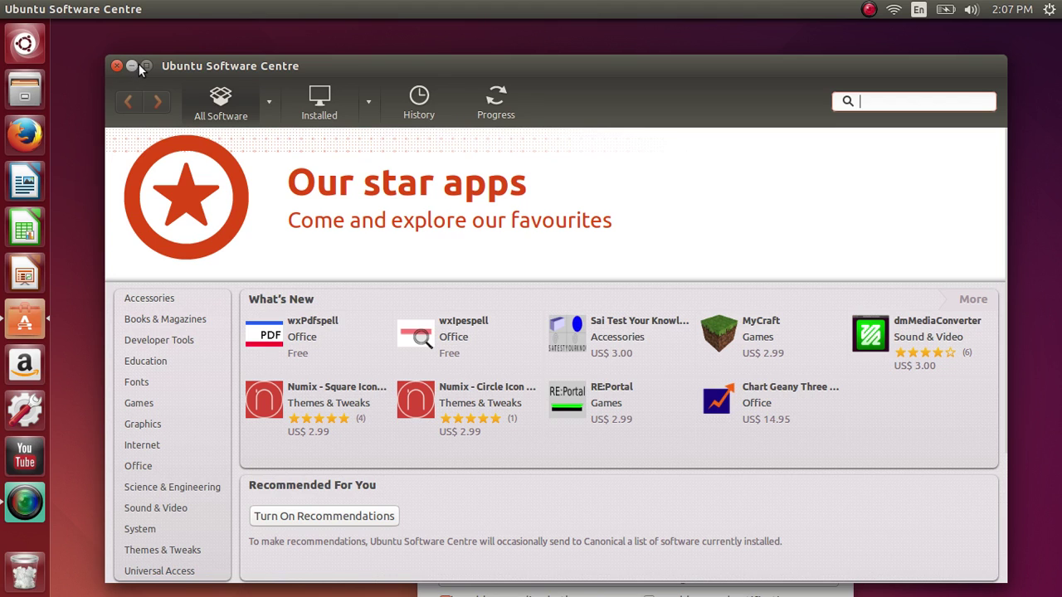
pyautogui.click(146, 66)
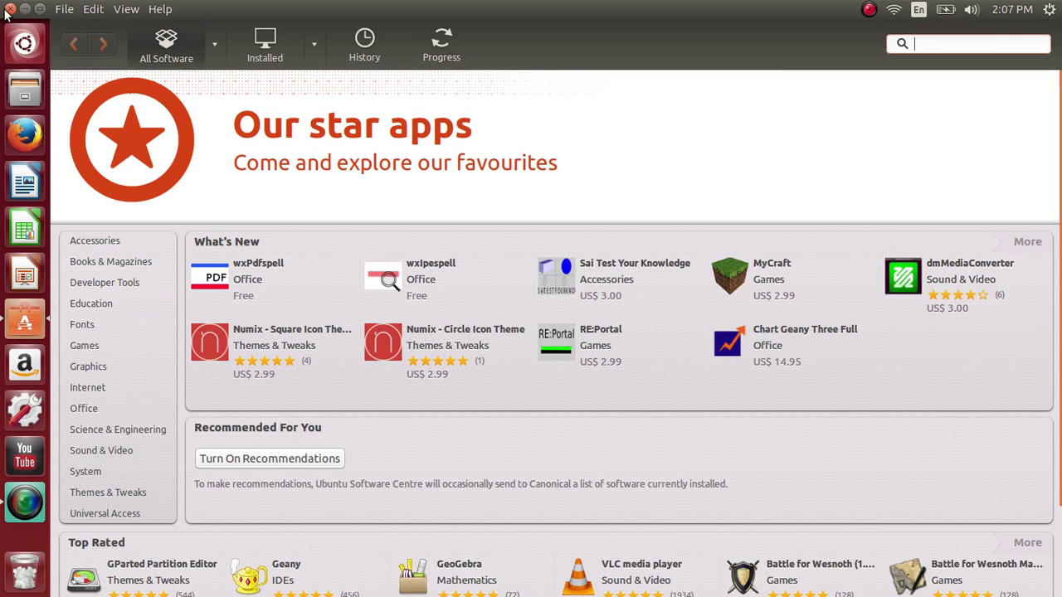
pyautogui.click(12, 9)
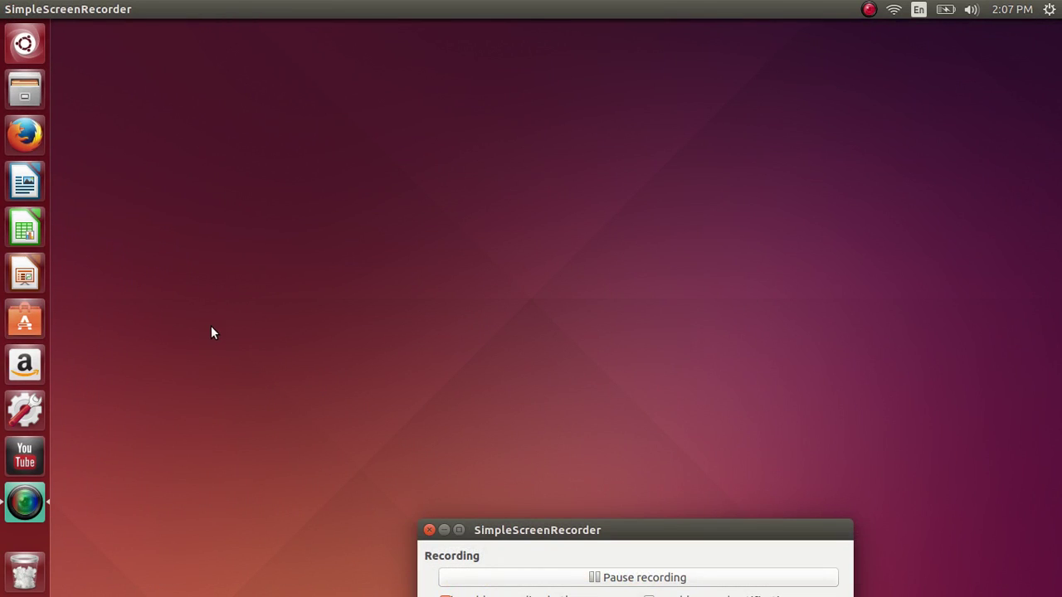
pyautogui.click(102, 366)
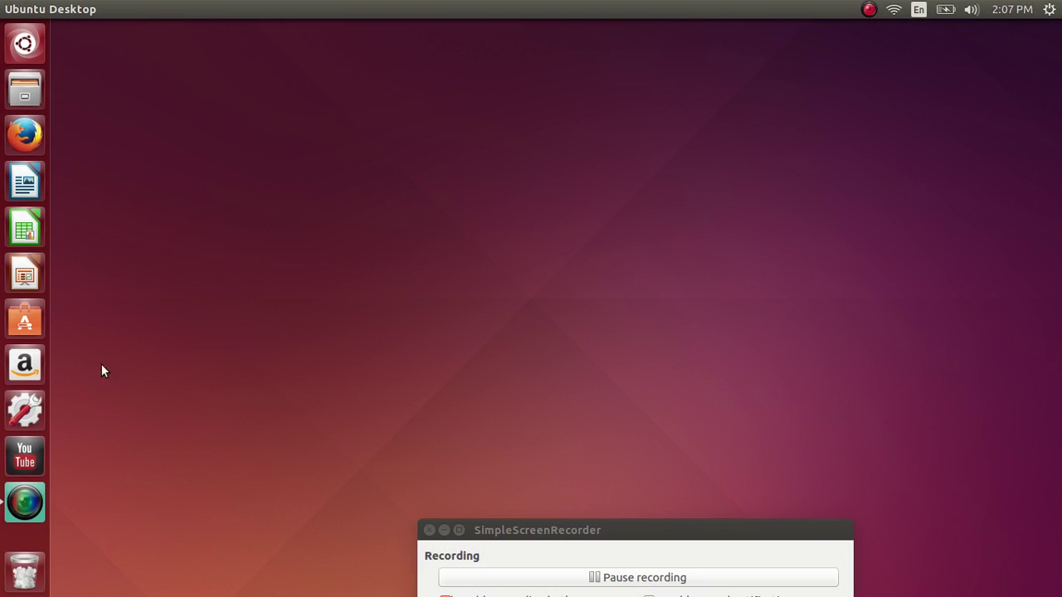
pyautogui.click(15, 370)
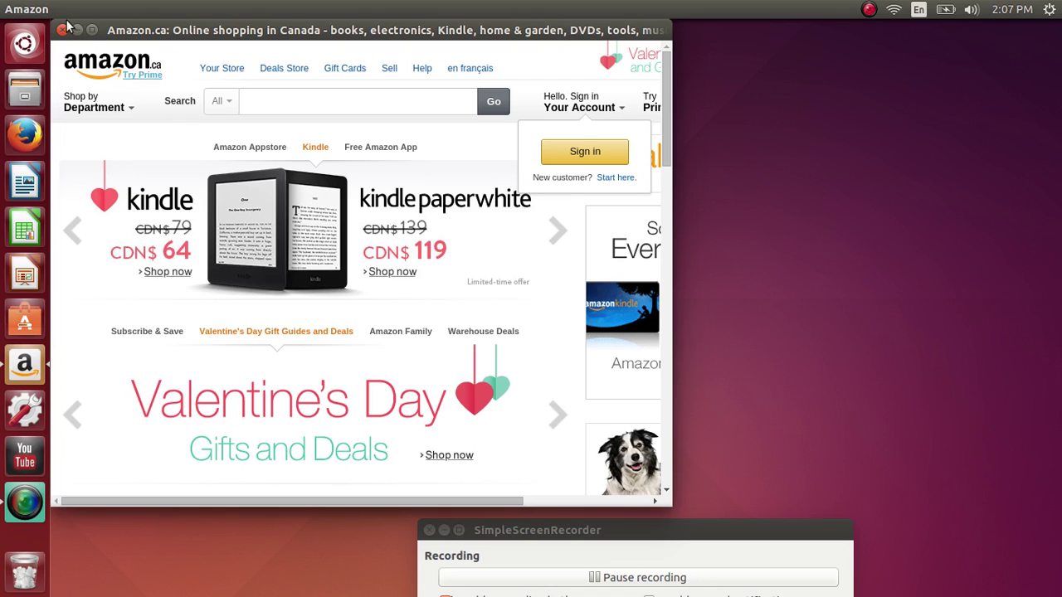
pyautogui.click(91, 31)
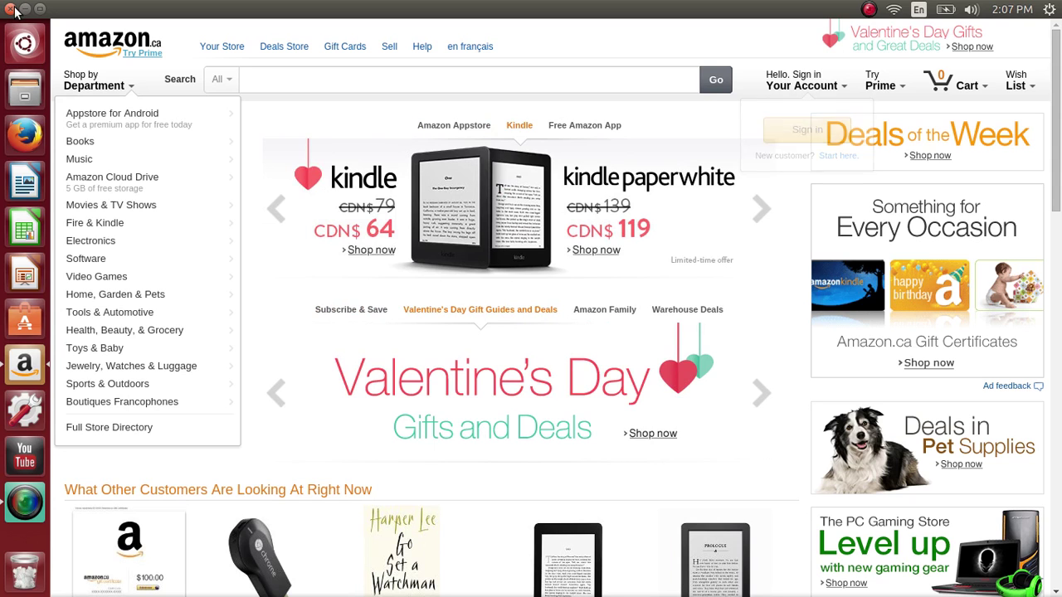
pyautogui.click(12, 10)
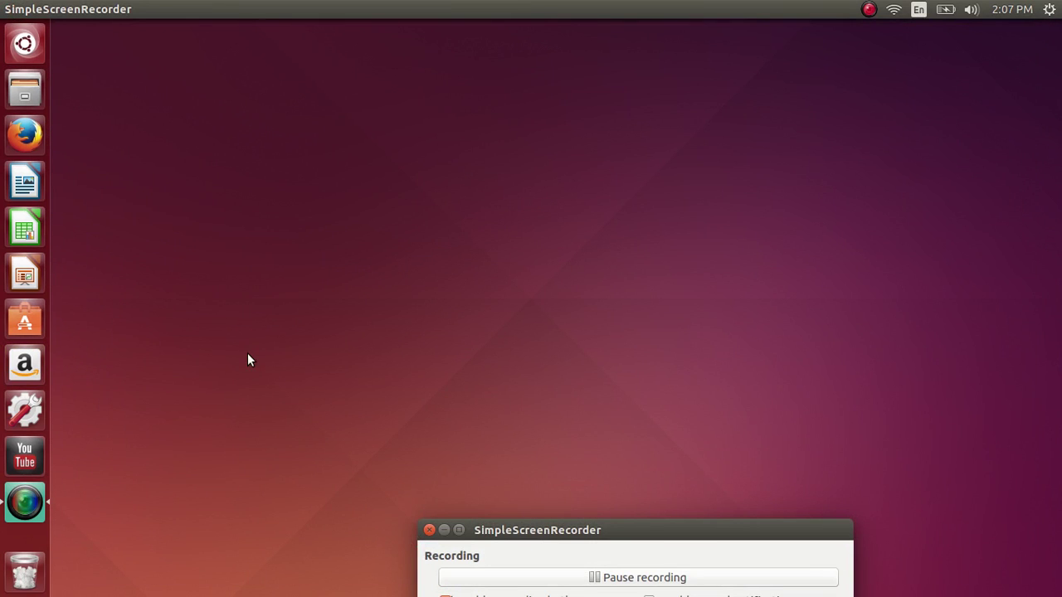
pyautogui.click(25, 407)
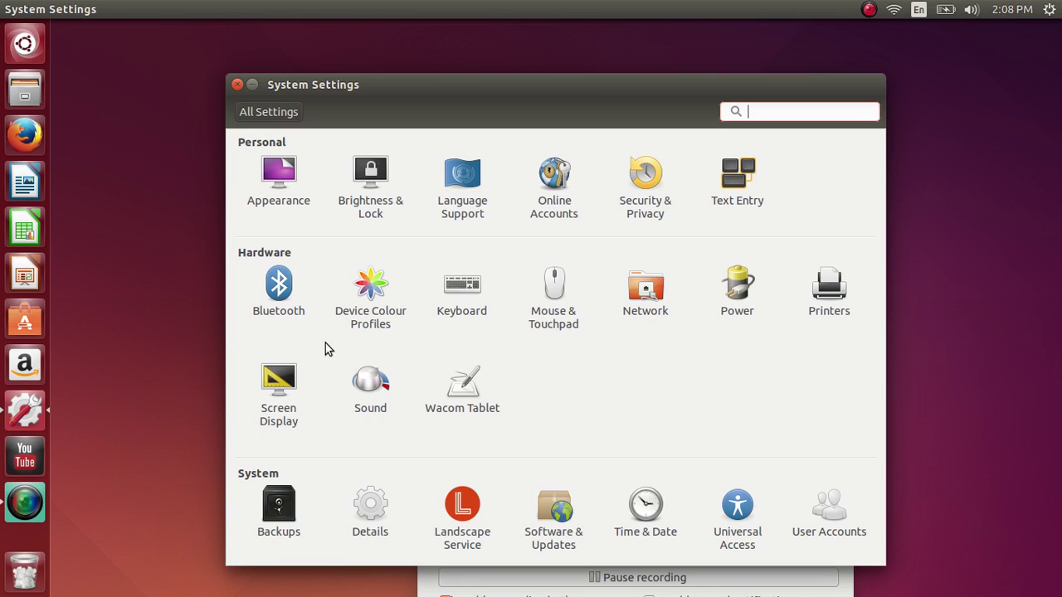
pyautogui.click(237, 85)
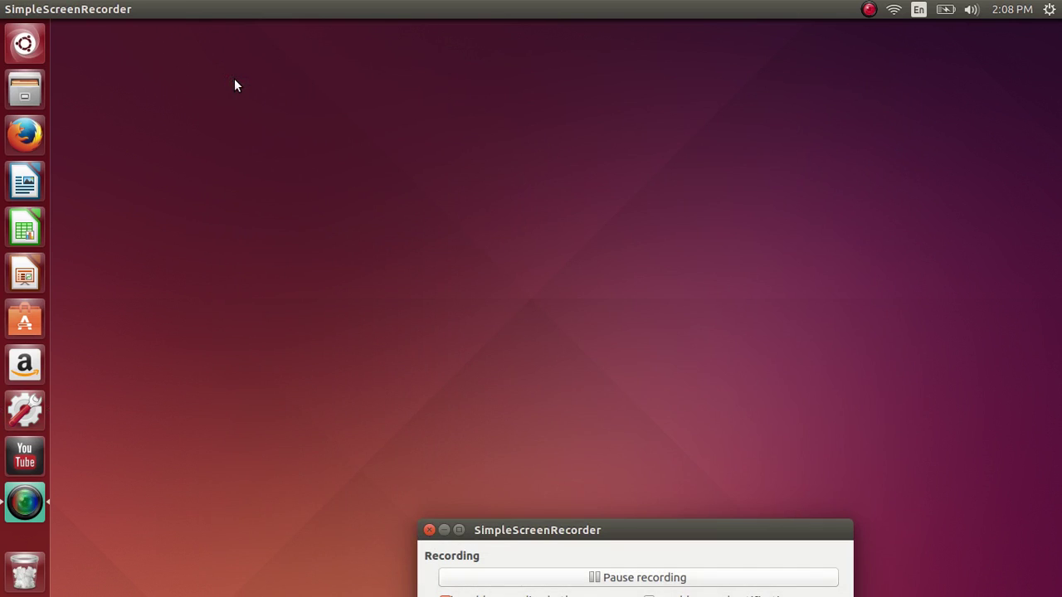
pyautogui.click(23, 461)
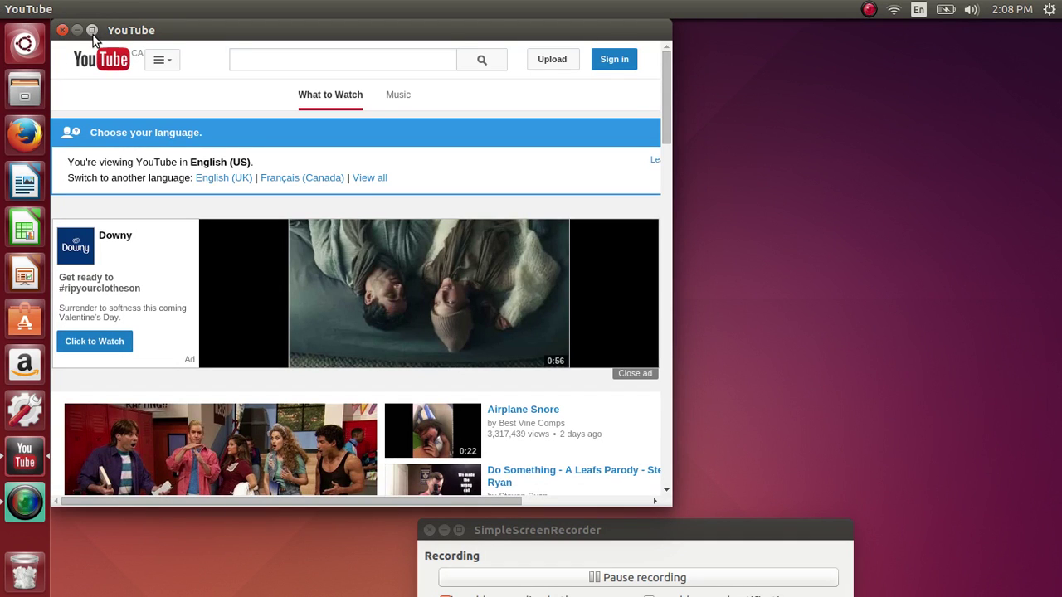
pyautogui.click(92, 30)
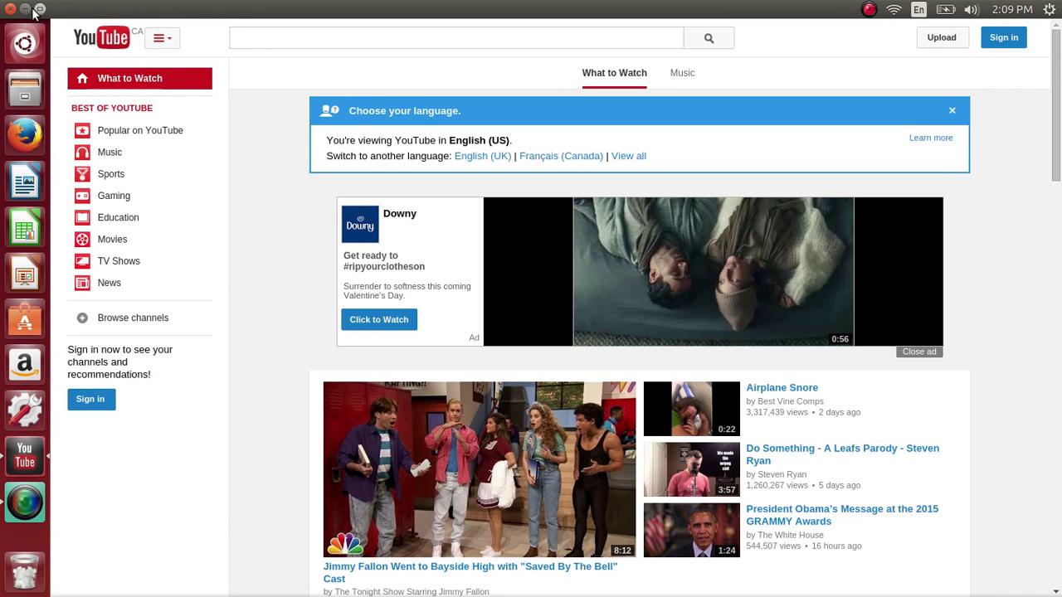
pyautogui.click(10, 9)
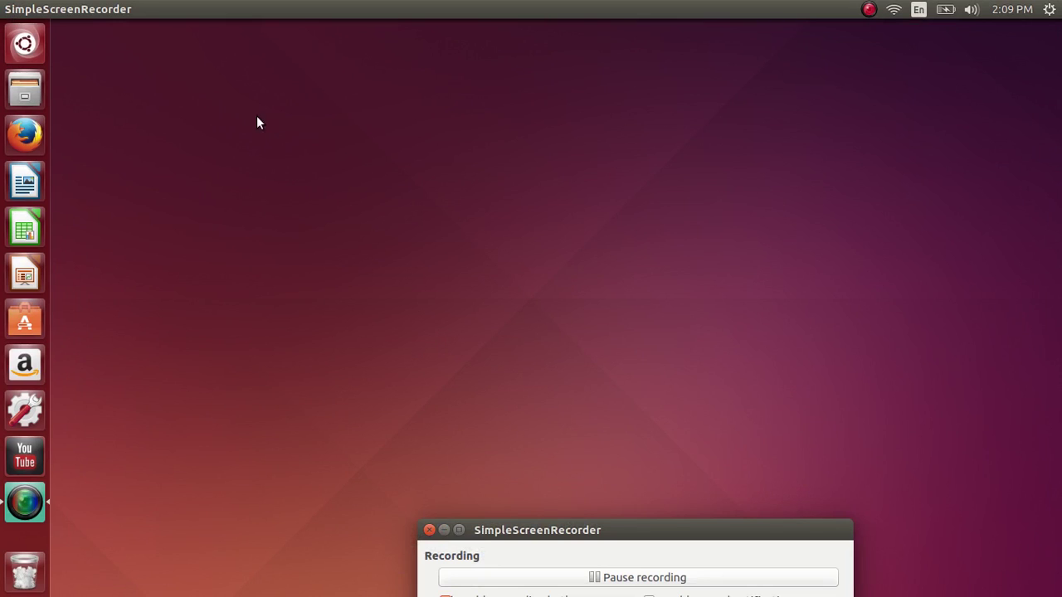
pyautogui.click(324, 155)
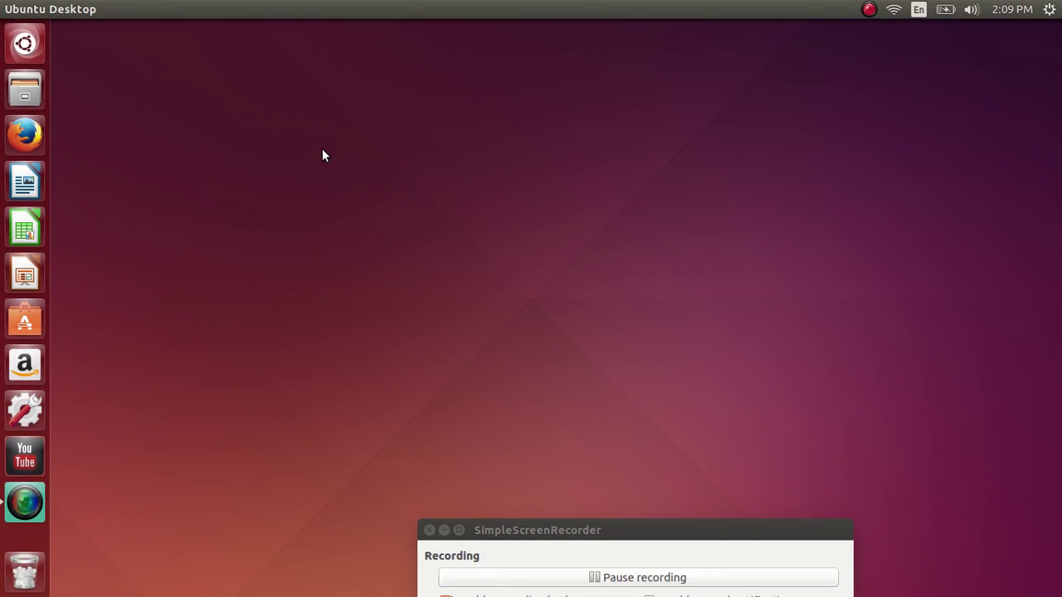